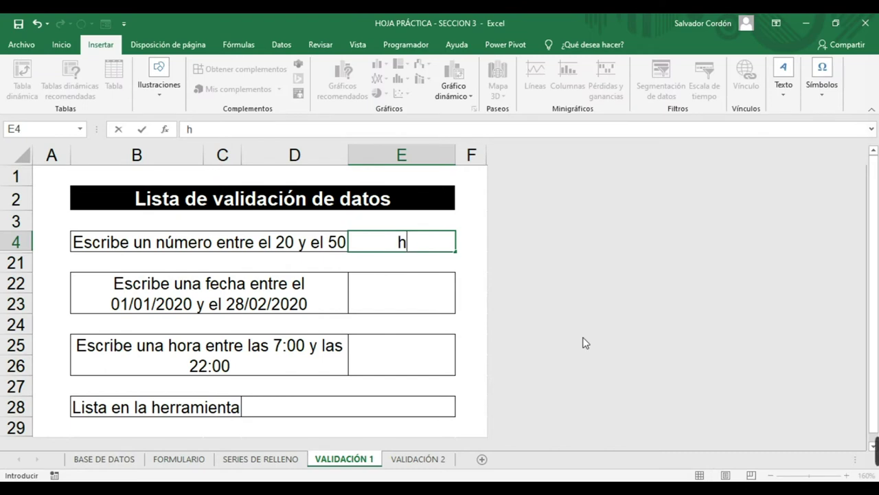
# Enter the test text "hola 123" in cell E4 and clear the cell
pyautogui.write('3')
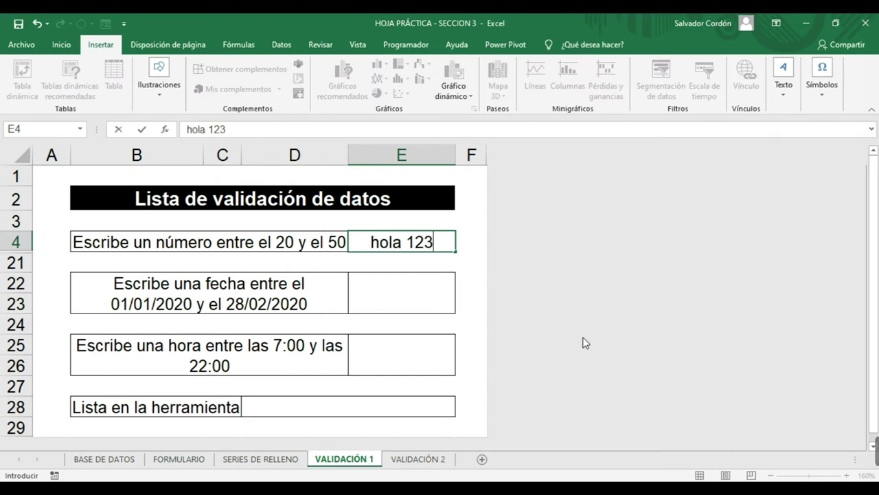
pyautogui.press('Return')
pyautogui.press('Down')
pyautogui.press('Up')
pyautogui.press('Up')
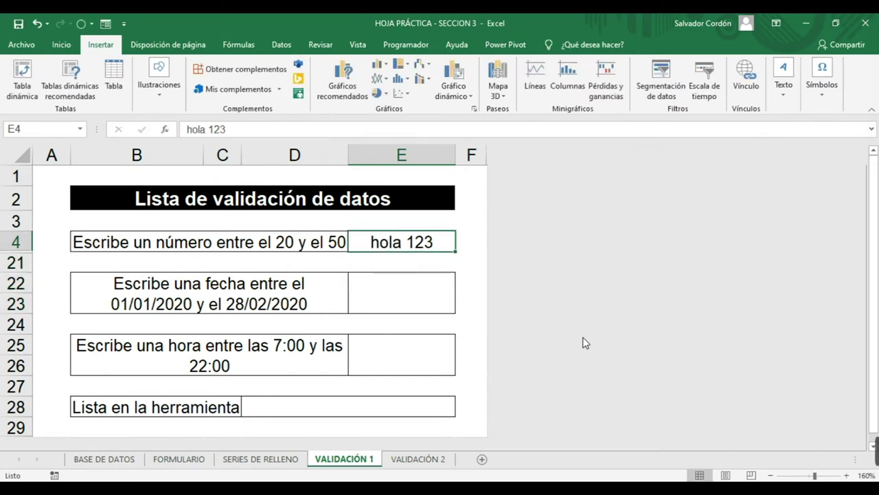
pyautogui.press('Delete')
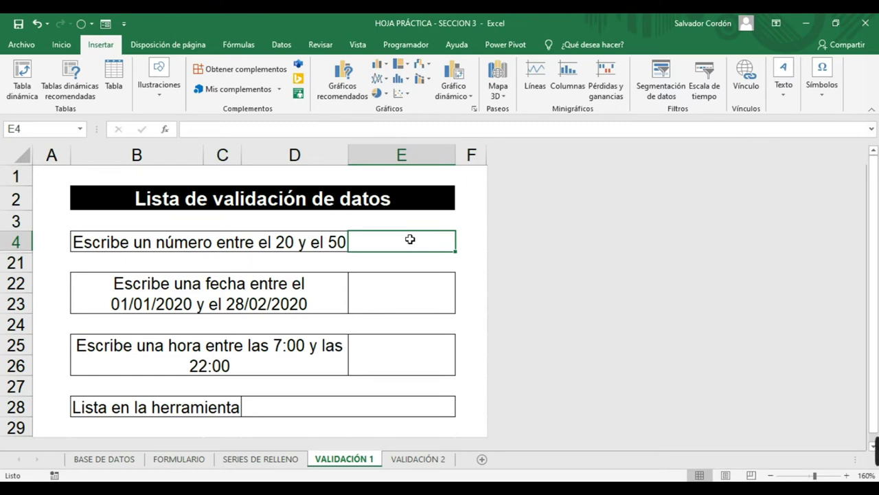
# Start a data validation rule for cell E4 that allows only whole numbers (Número entero)
pyautogui.click(282, 45)
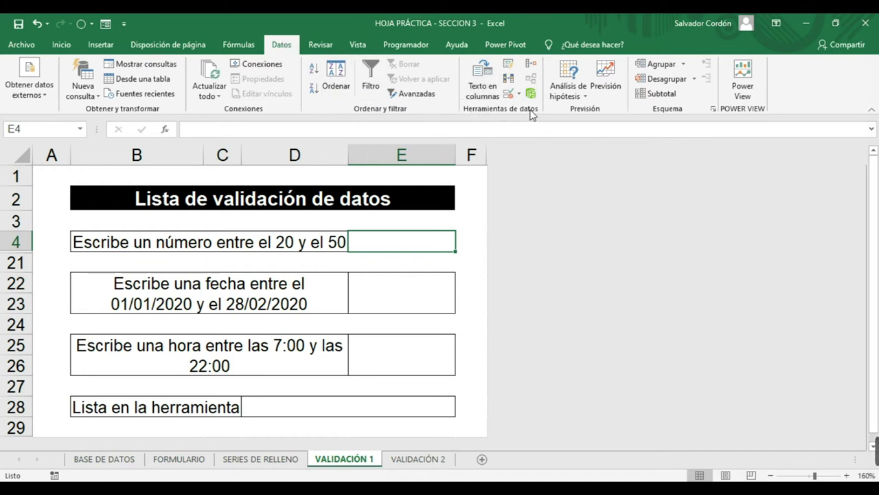
pyautogui.click(512, 98)
pyautogui.moveTo(434, 221); pyautogui.dragTo(625, 196)
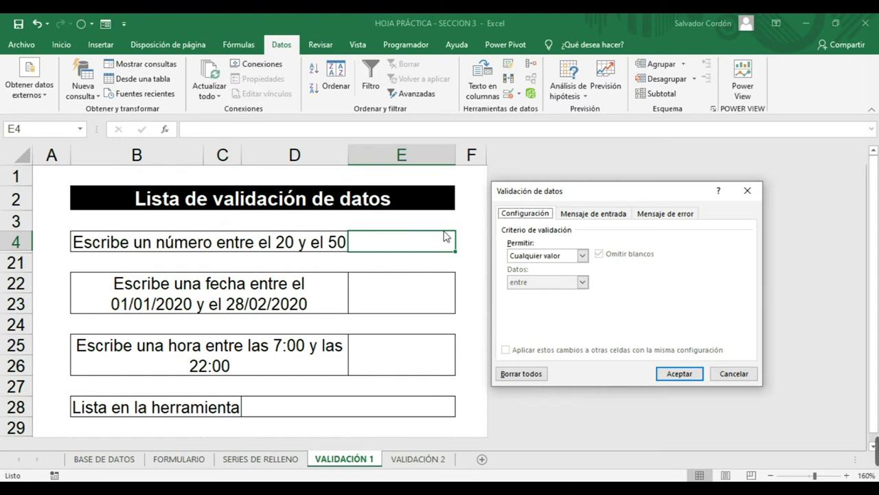
pyautogui.click(583, 255)
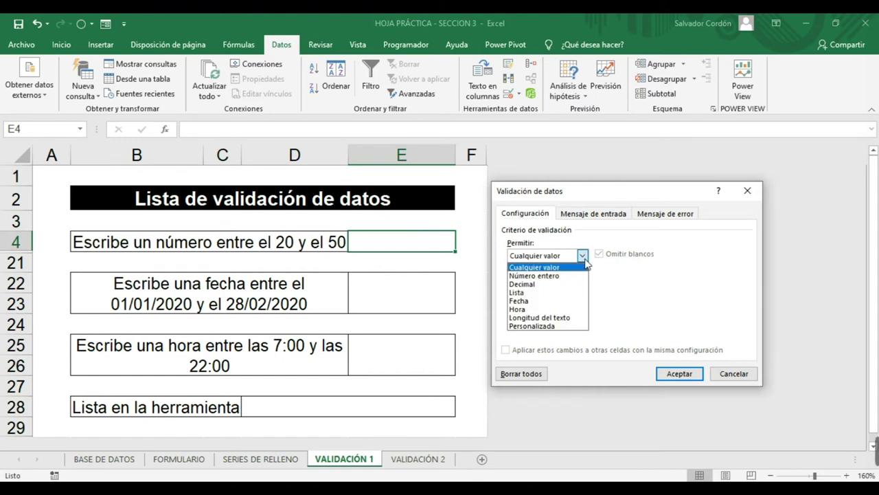
pyautogui.click(586, 261)
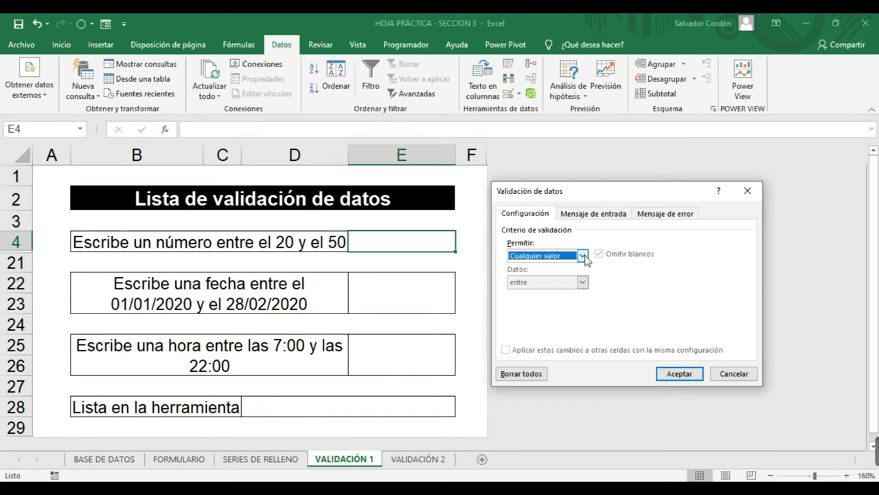
pyautogui.click(582, 256)
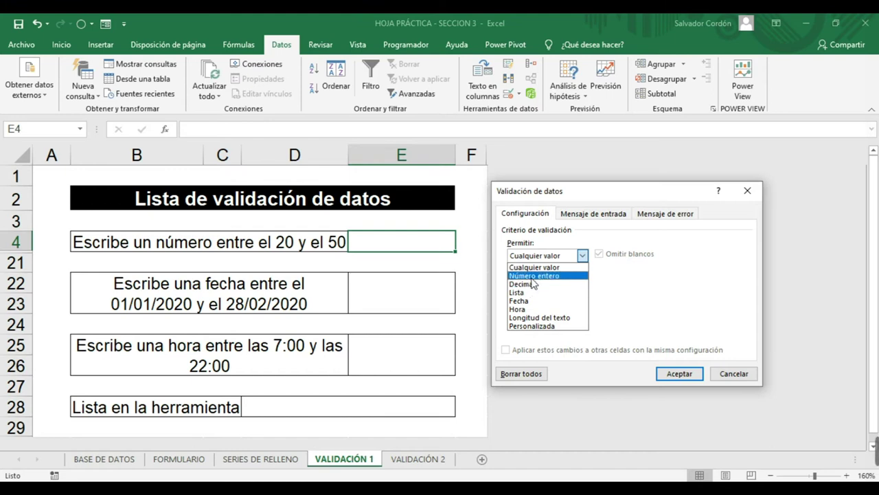
pyautogui.click(535, 276)
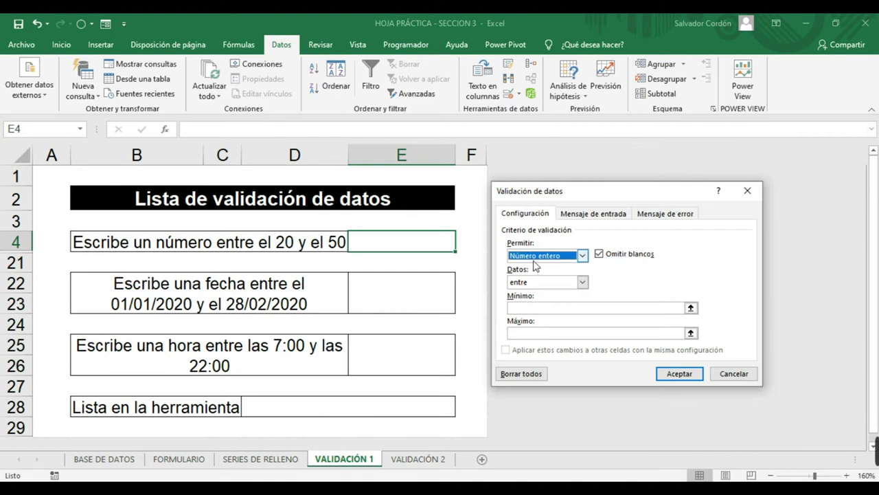
# Limit the whole-number rule to values between a minimum of 20 and a maximum of 50, and apply it
pyautogui.click(583, 283)
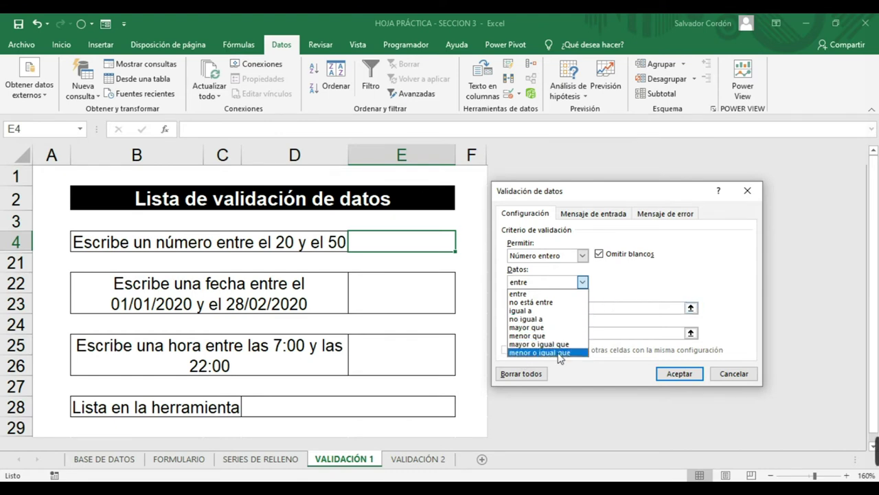
pyautogui.click(639, 287)
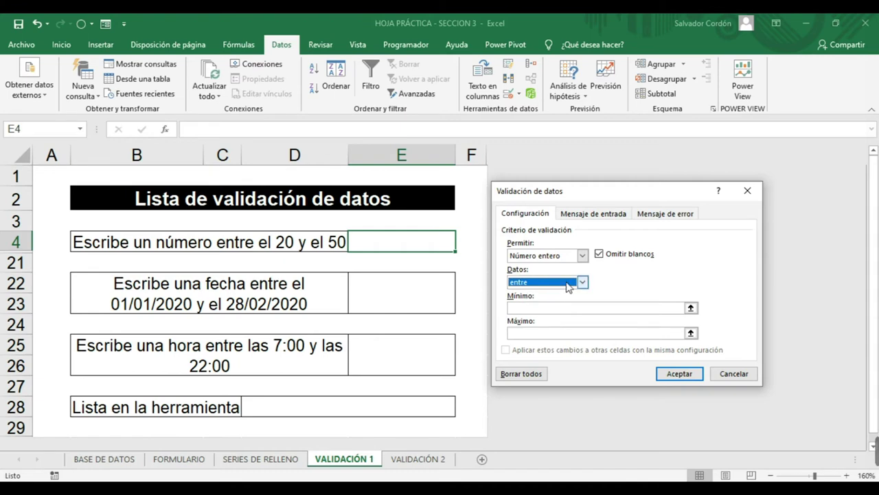
pyautogui.click(523, 307)
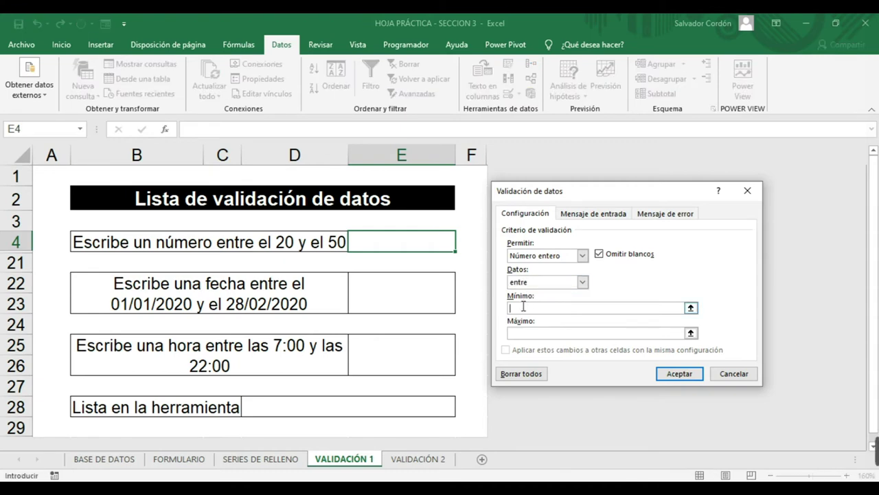
pyautogui.write('20')
pyautogui.click(533, 332)
pyautogui.write('50')
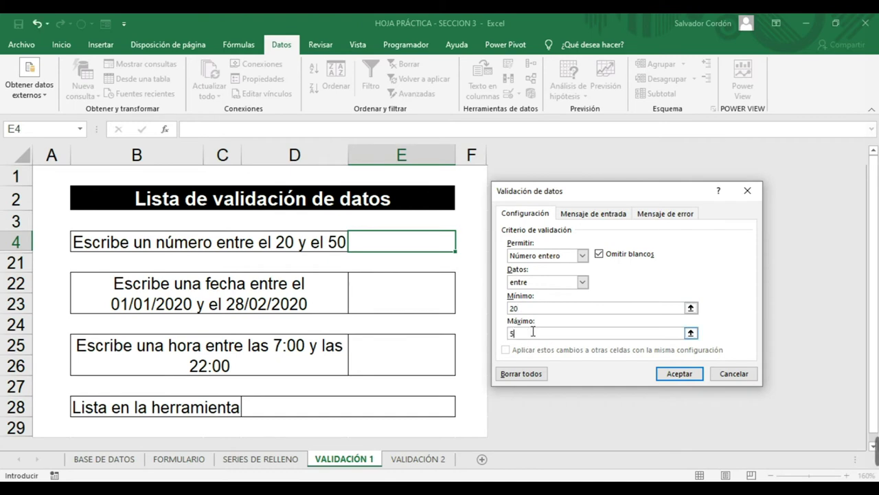
pyautogui.click(672, 378)
# Try to enter the out-of-range number 5 in cell E4, and cancel the entry
pyautogui.click(335, 274)
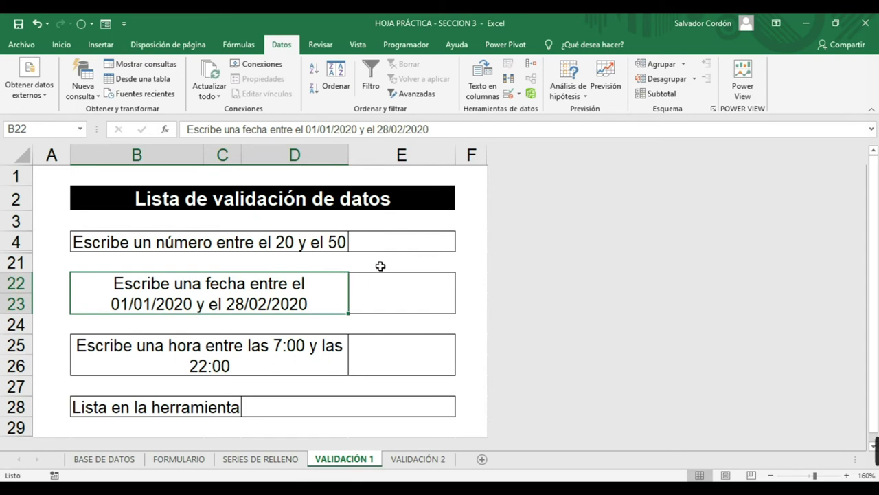
pyautogui.click(400, 244)
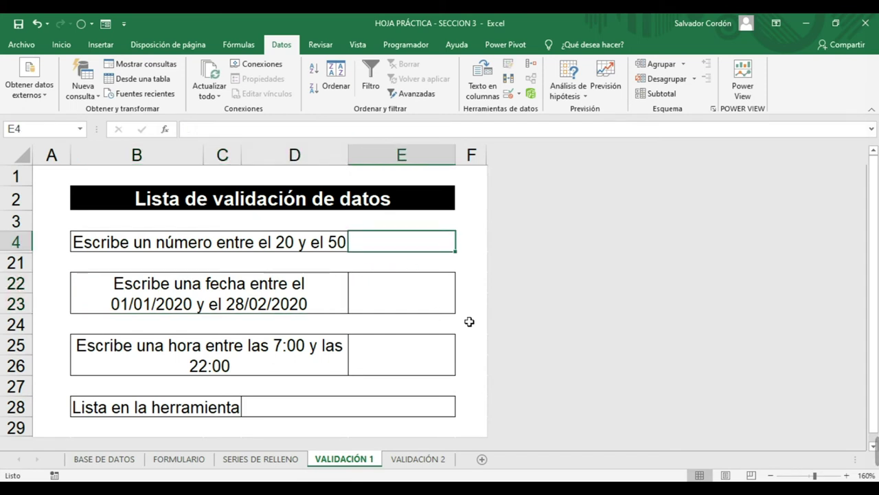
pyautogui.write('5')
pyautogui.press('Return')
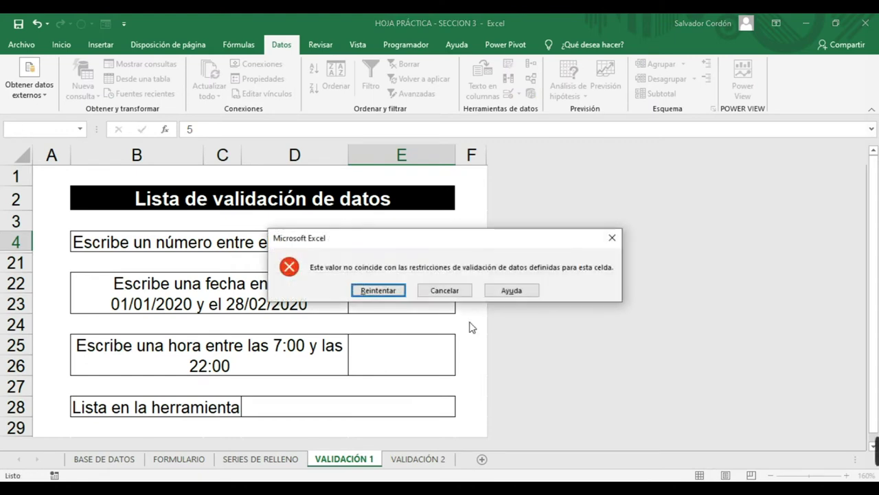
pyautogui.moveTo(428, 242); pyautogui.dragTo(500, 148)
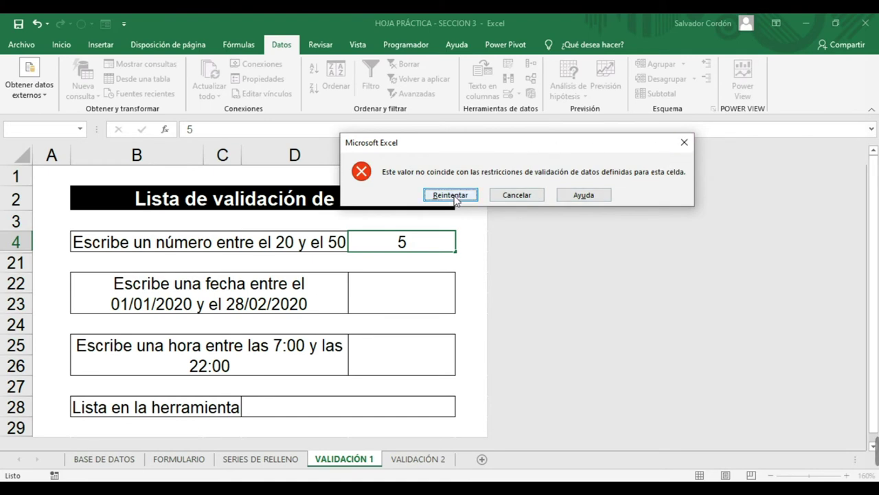
pyautogui.click(523, 195)
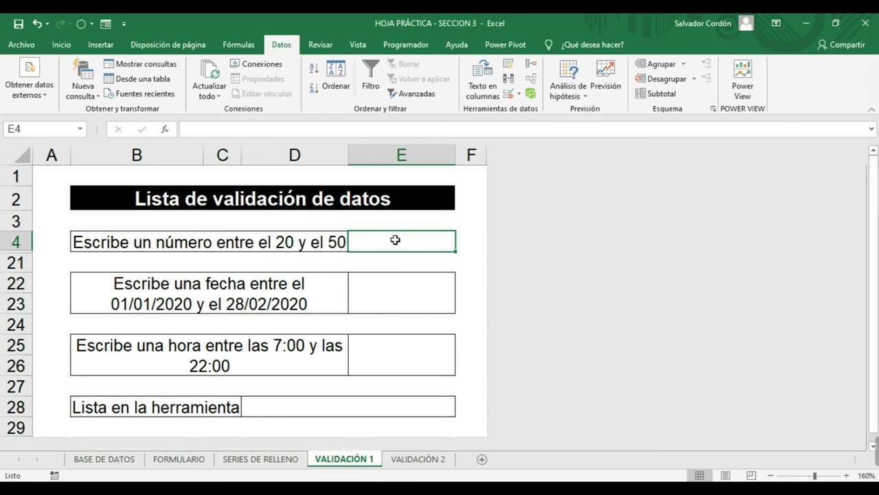
# Enter 5 in cell E4 again, choose to retry, and correct the value to 25
pyautogui.write('5')
pyautogui.press('Return')
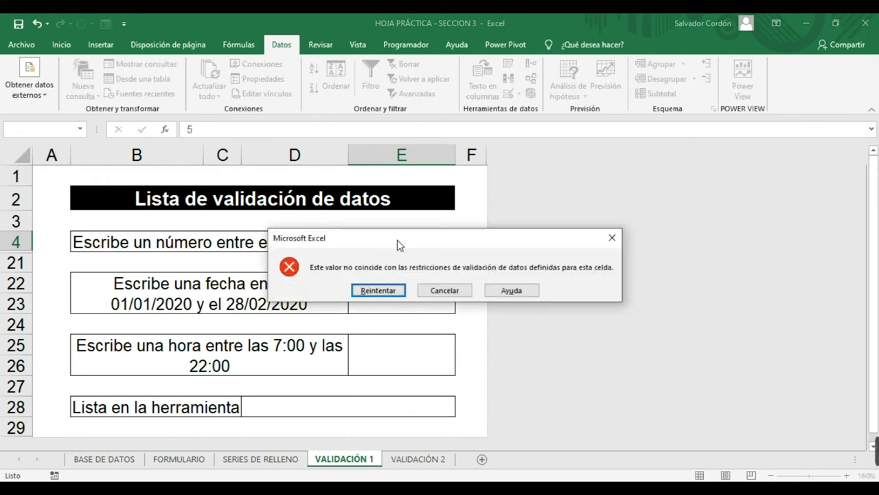
pyautogui.click(377, 290)
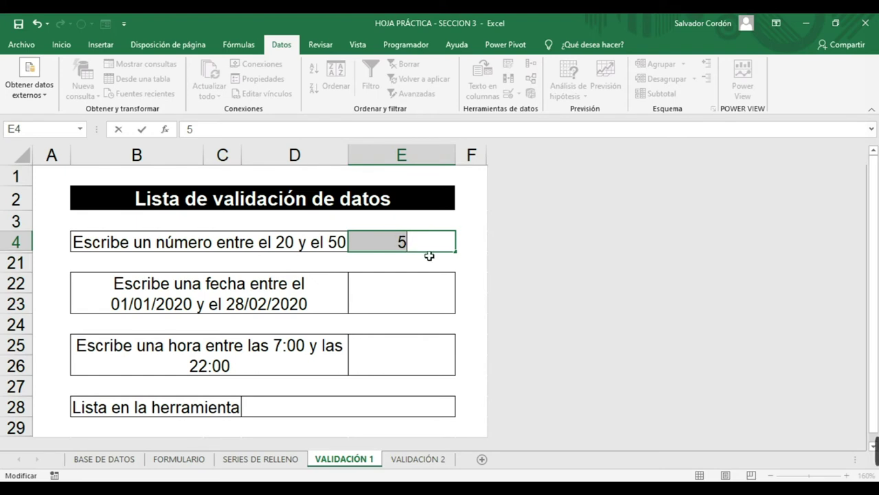
pyautogui.press('BackSpace')
pyautogui.write('25')
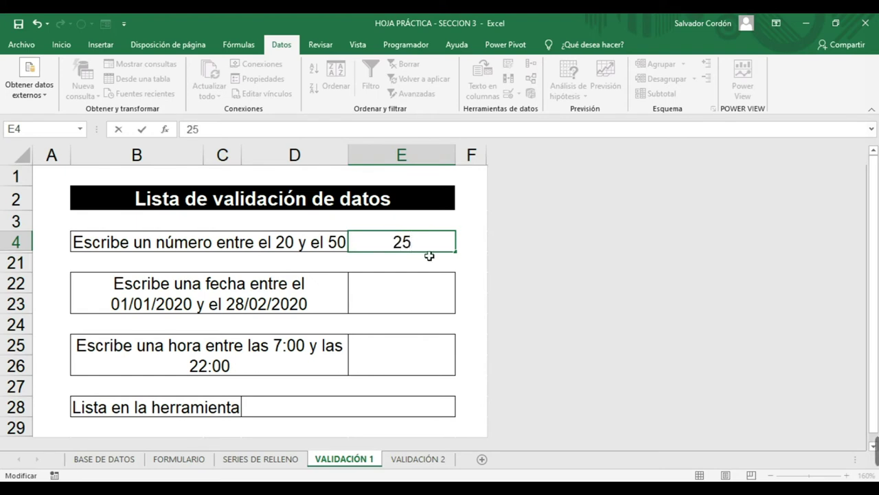
pyautogui.press('Return')
# Start a data validation rule for the date answer cell E22 that allows only dates (Fecha)
pyautogui.click(424, 291)
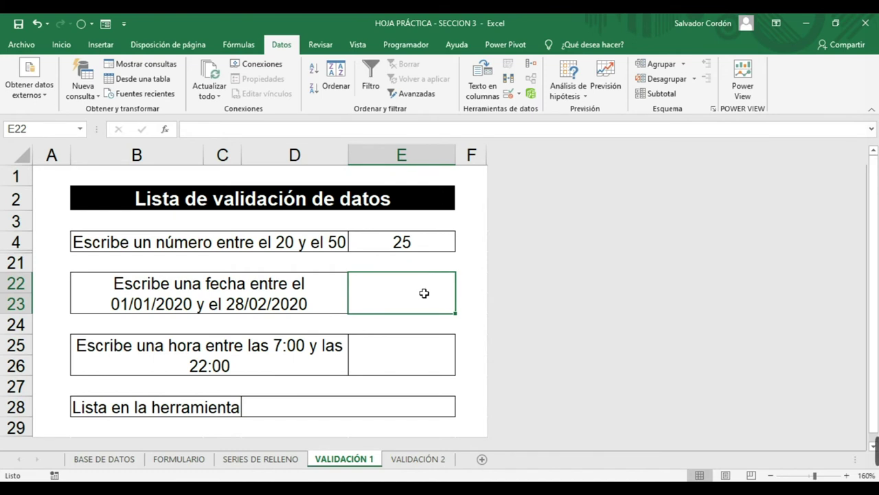
pyautogui.click(383, 291)
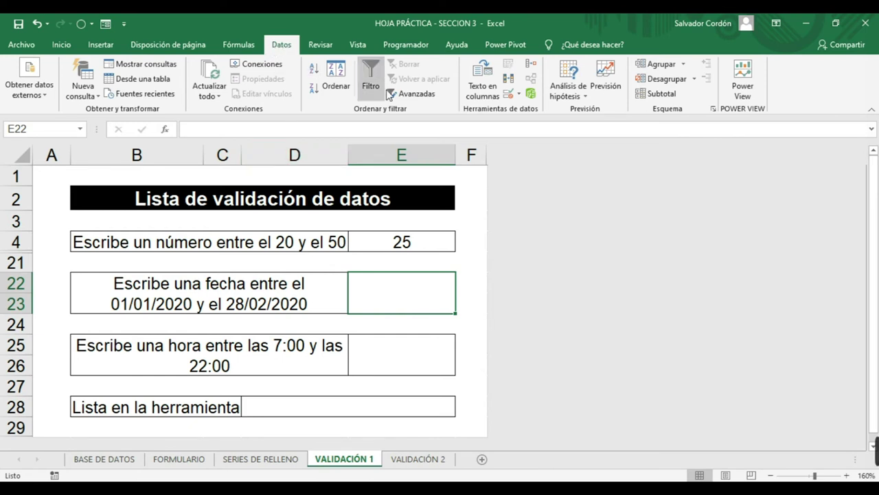
pyautogui.click(509, 98)
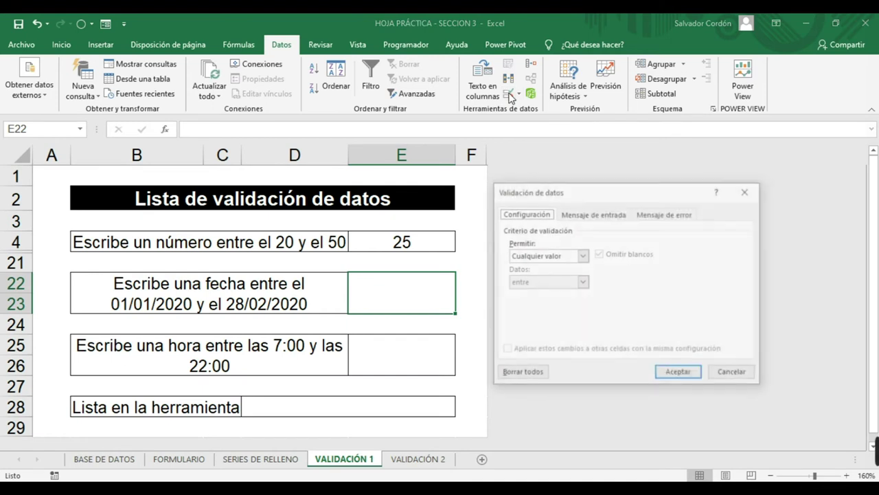
pyautogui.moveTo(565, 196); pyautogui.dragTo(567, 174)
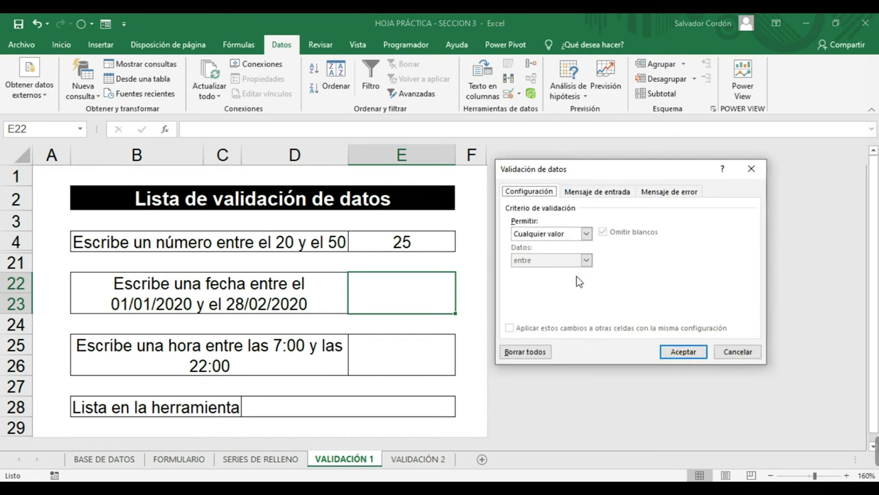
pyautogui.click(586, 235)
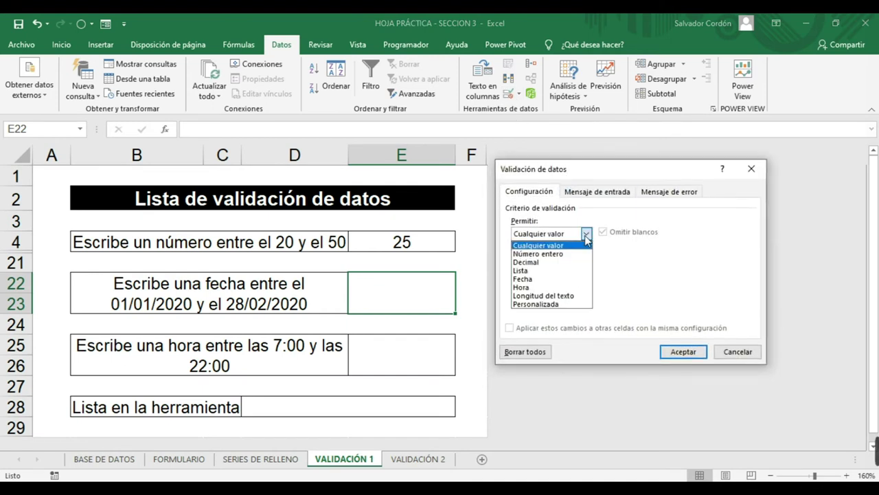
pyautogui.click(524, 278)
# Set the date rule's start date to 01/01/2020 and end date to 28/02/2020, and apply it
pyautogui.click(533, 285)
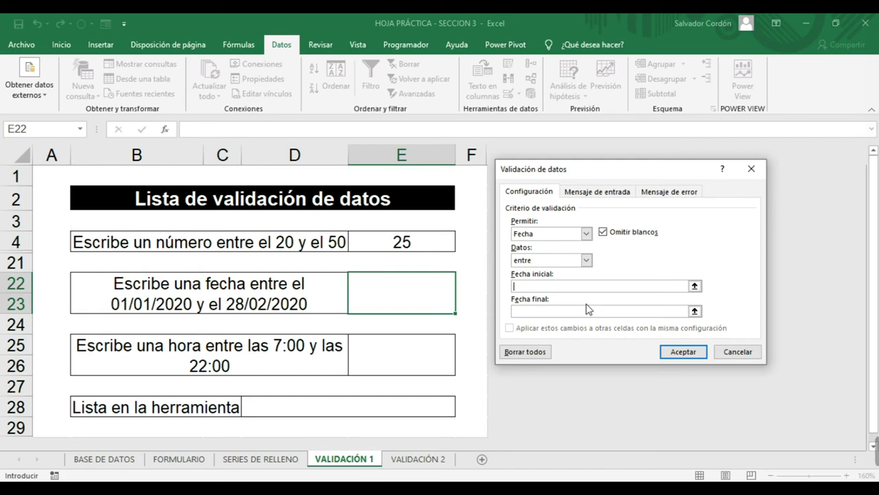
pyautogui.write('01/01')
pyautogui.write('/2021')
pyautogui.press('BackSpace')
pyautogui.write('0')
pyautogui.click(587, 309)
pyautogui.write('28/02')
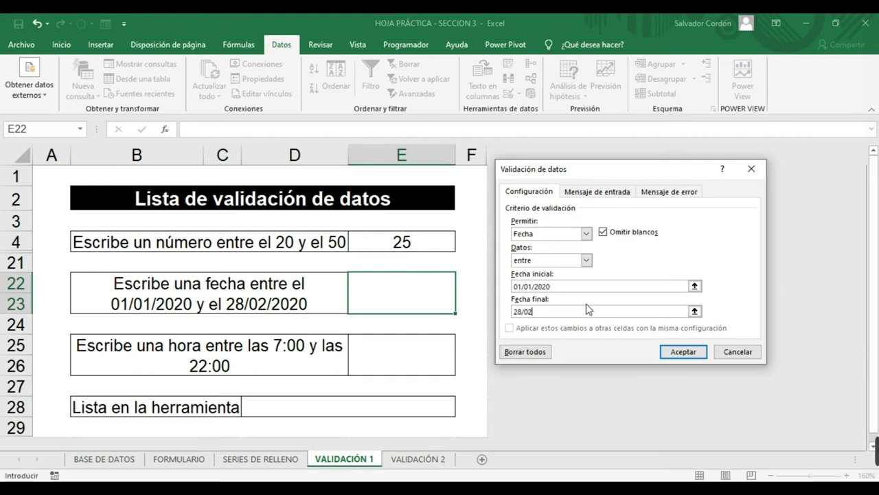
pyautogui.write('/2020')
pyautogui.click(680, 351)
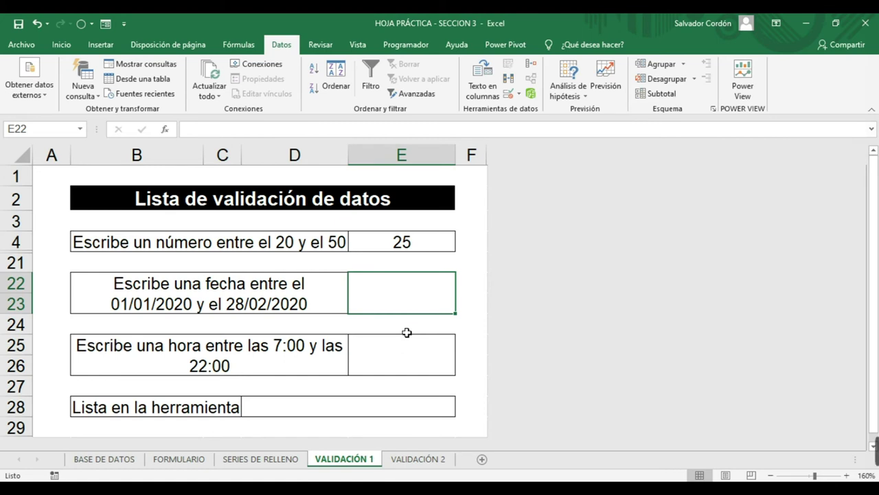
# Try to enter the out-of-range date 02/02/2021 in cell E22, and dismiss the entry
pyautogui.write('02/02/2021')
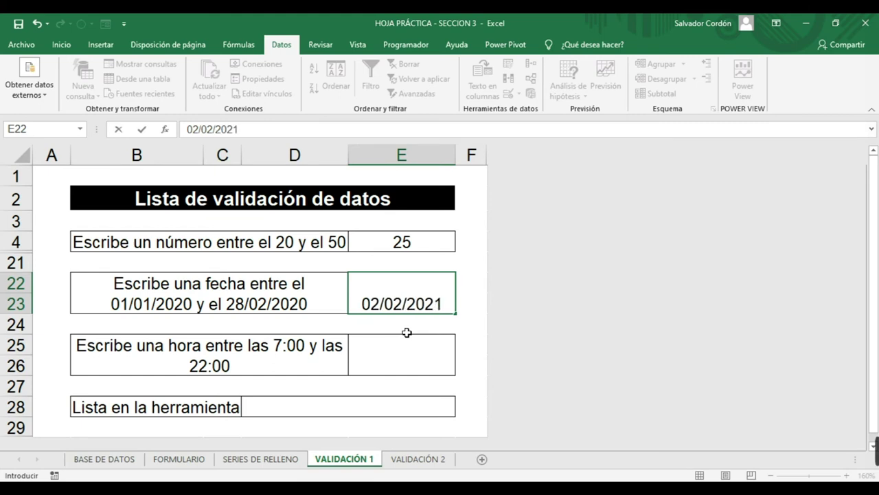
pyautogui.press('Return')
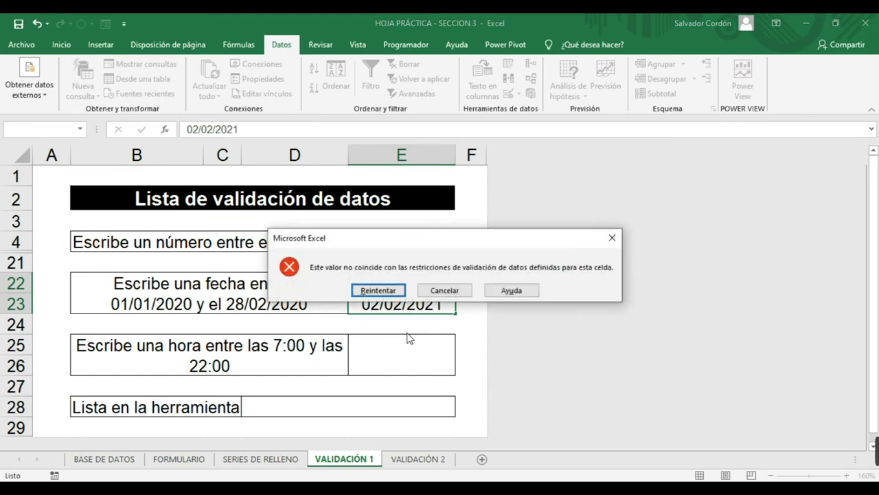
pyautogui.moveTo(417, 232); pyautogui.dragTo(449, 147)
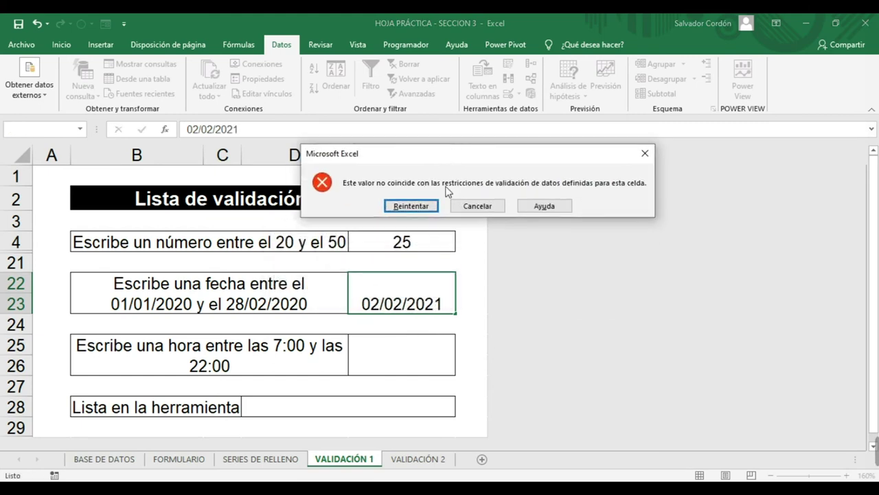
pyautogui.click(645, 153)
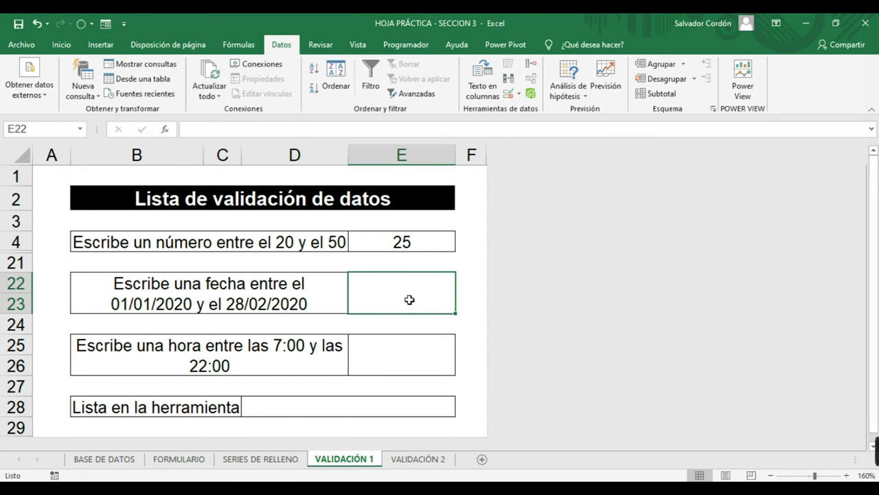
# Enter the date 15/01/2020 in cell E22 and reselect the cell to check it
pyautogui.write('15/01/')
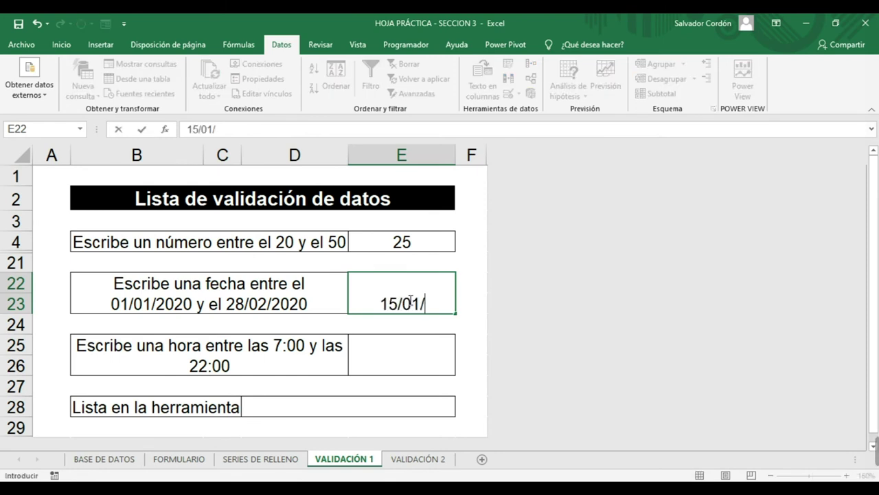
pyautogui.write('2020')
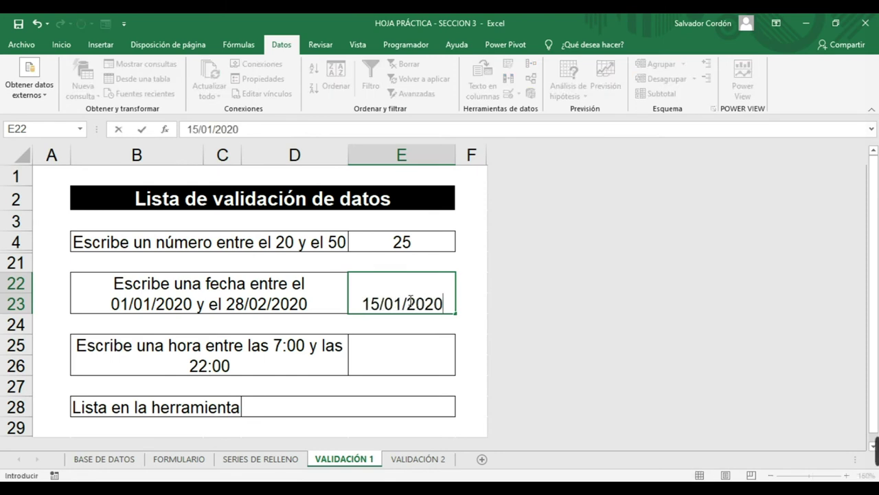
pyautogui.press('Return')
pyautogui.click(419, 364)
pyautogui.click(420, 291)
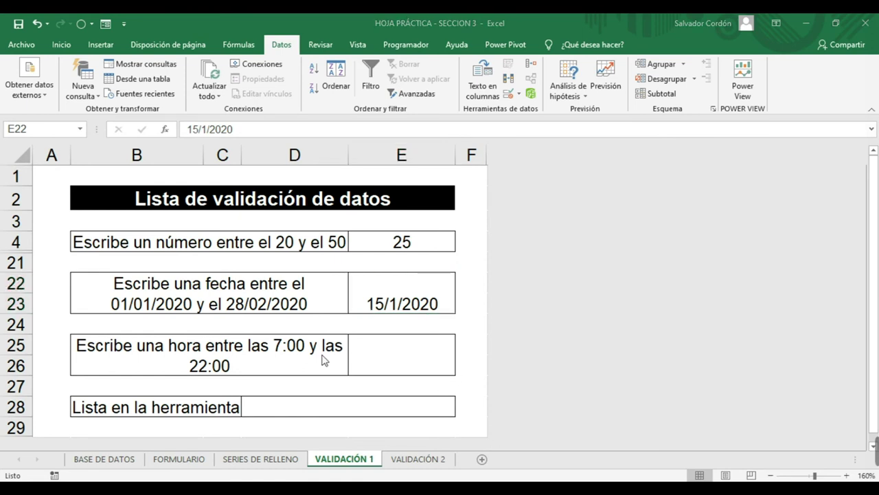
# Start a data validation rule for the time answer cell E25 that allows only times (Hora)
pyautogui.click(418, 361)
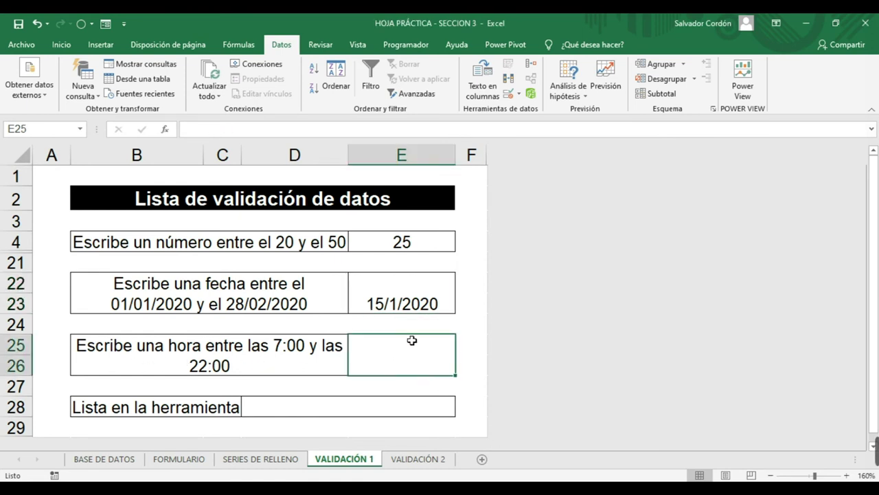
pyautogui.click(514, 99)
pyautogui.click(571, 235)
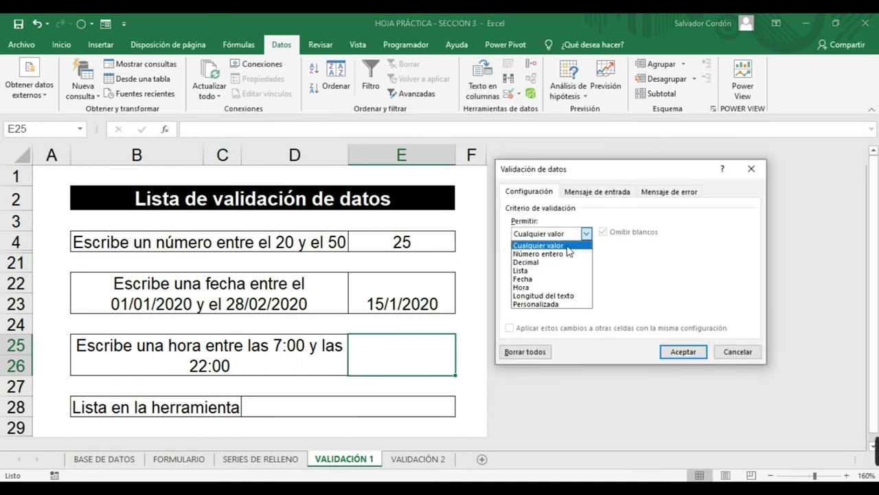
pyautogui.click(543, 287)
# Set the time rule's start time to 7:00 and end time to 22:00, and apply it
pyautogui.click(596, 286)
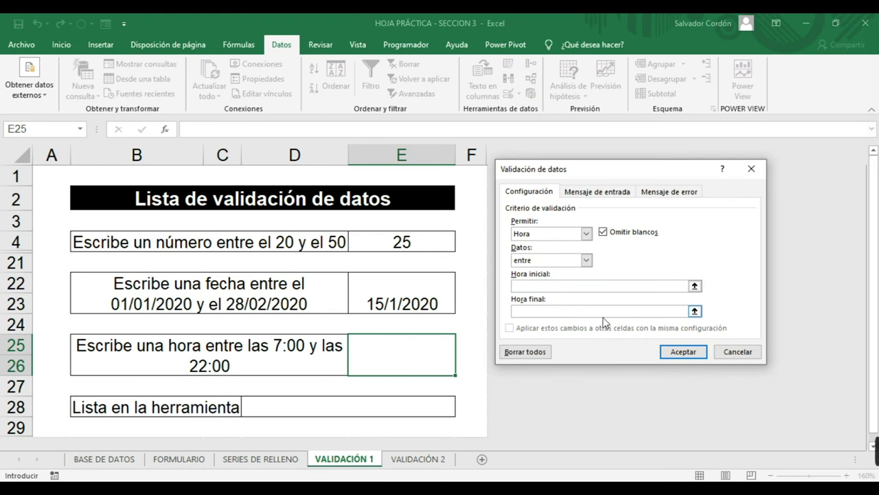
pyautogui.write('8:00')
pyautogui.press('BackSpace')
pyautogui.press('BackSpace')
pyautogui.press('BackSpace')
pyautogui.press('BackSpace')
pyautogui.write('7:00')
pyautogui.press('Tab')
pyautogui.write('22:00')
pyautogui.click(685, 354)
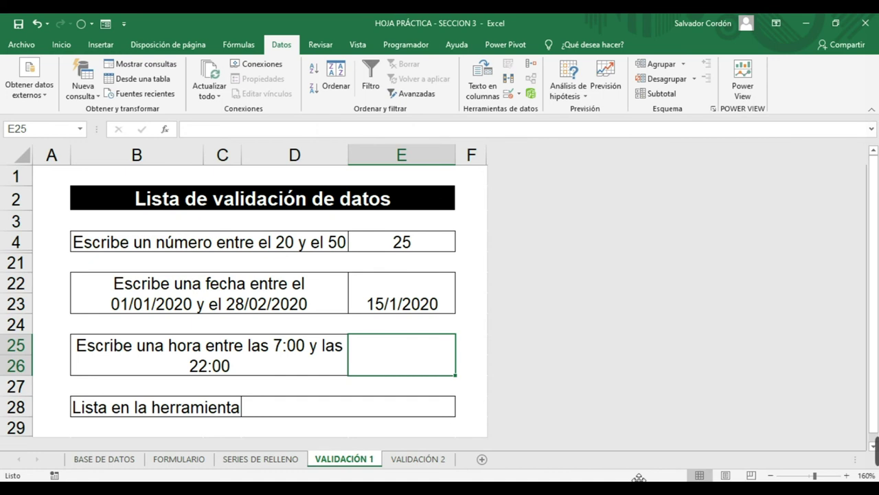
# Enter the valid time 10:00 in cell E25 and reselect the cell to check it
pyautogui.write('10:00')
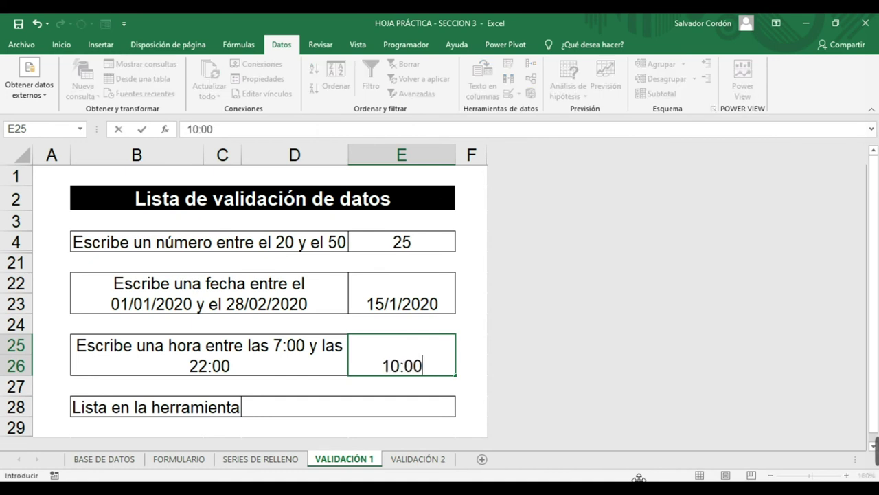
pyautogui.press('Return')
pyautogui.press('Up')
pyautogui.press('Down')
pyautogui.press('Up')
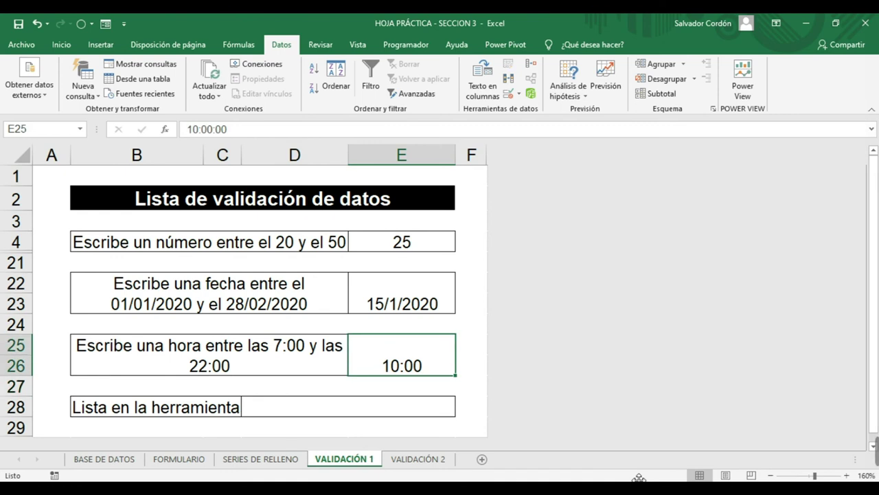
# Try to enter the out-of-range time 6:00 in cell E25, and dismiss the entry
pyautogui.write('8:0')
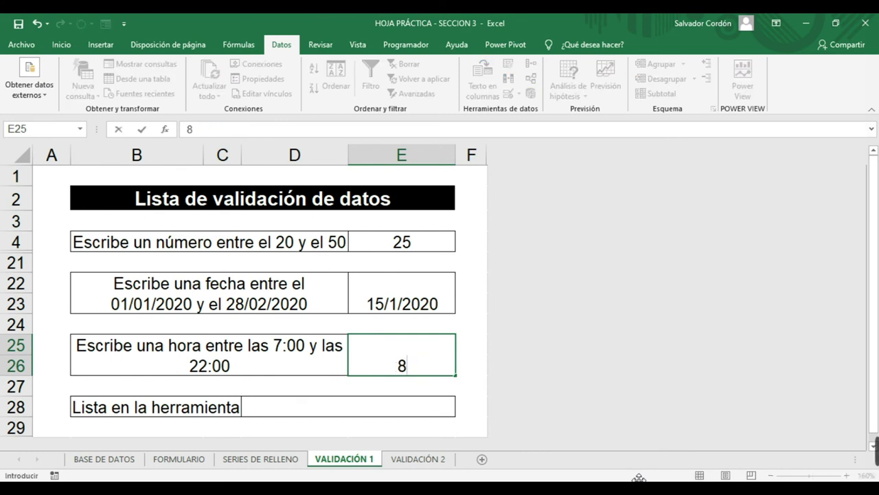
pyautogui.press('BackSpace')
pyautogui.press('BackSpace')
pyautogui.press('BackSpace')
pyautogui.write('6:00')
pyautogui.press('Return')
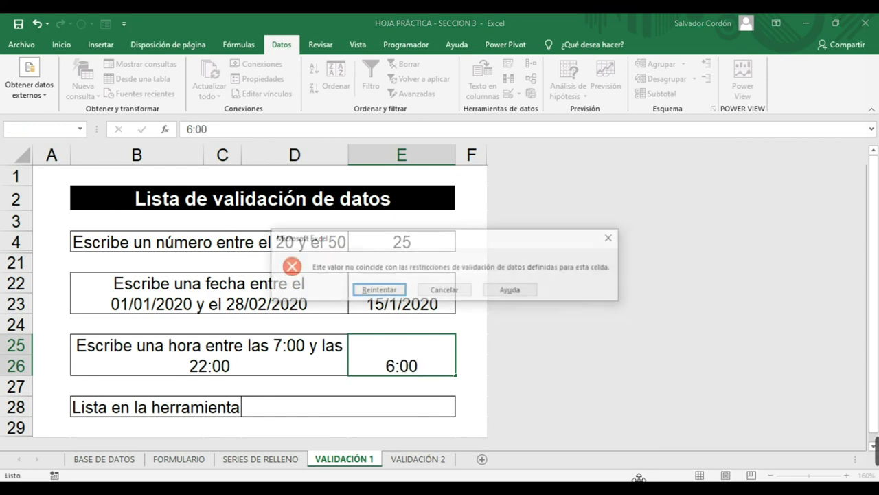
pyautogui.click(612, 237)
# Enter the time 6:00 PM in cell E25 and check the stored value
pyautogui.write('6')
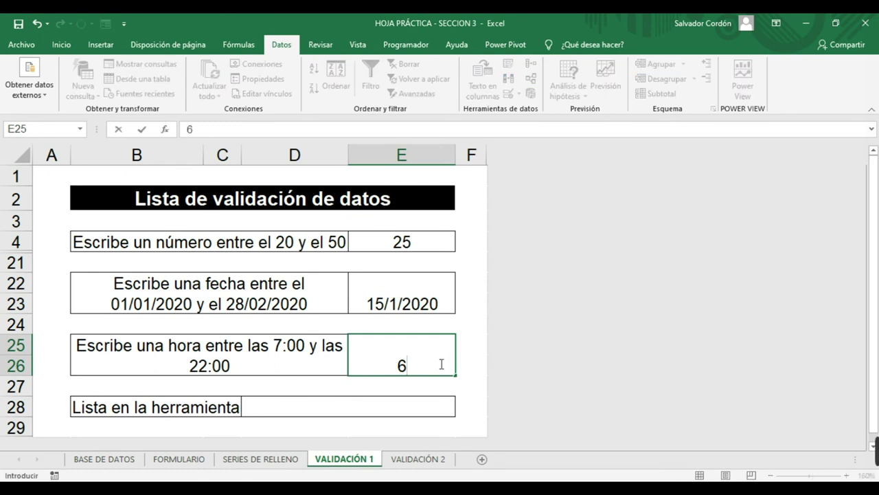
pyautogui.write(':00 PM')
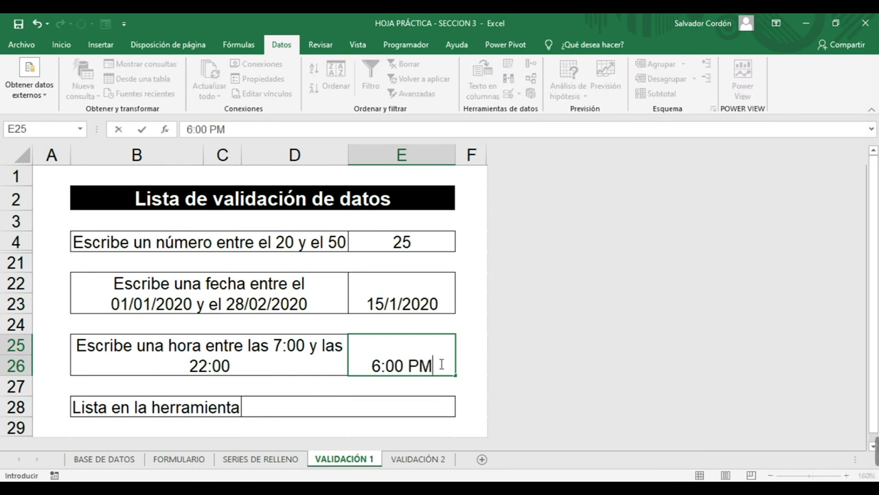
pyautogui.press('Return')
pyautogui.click(441, 364)
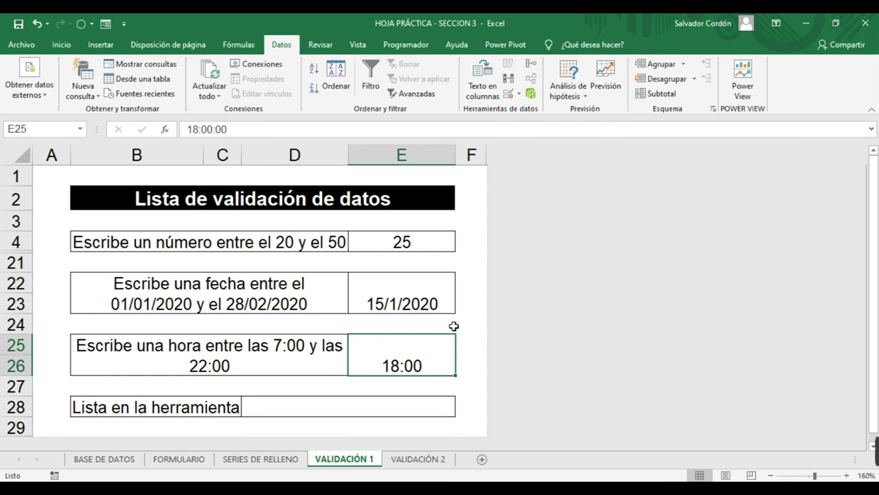
pyautogui.click(441, 303)
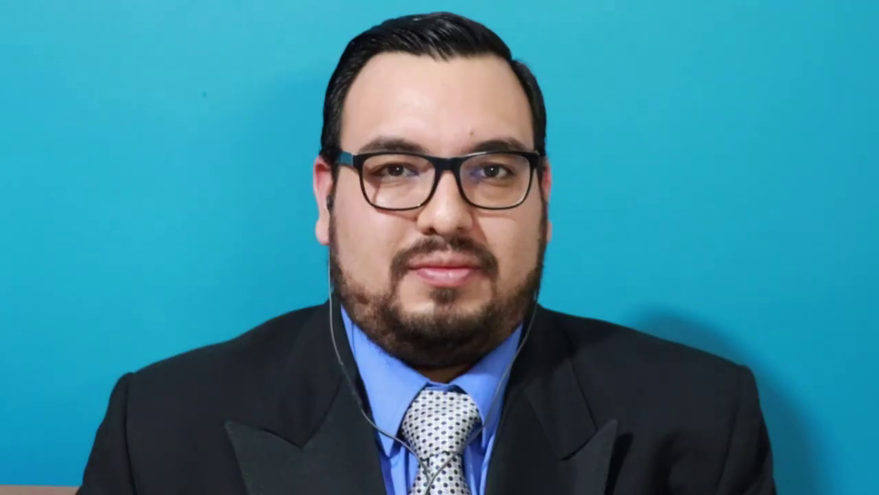